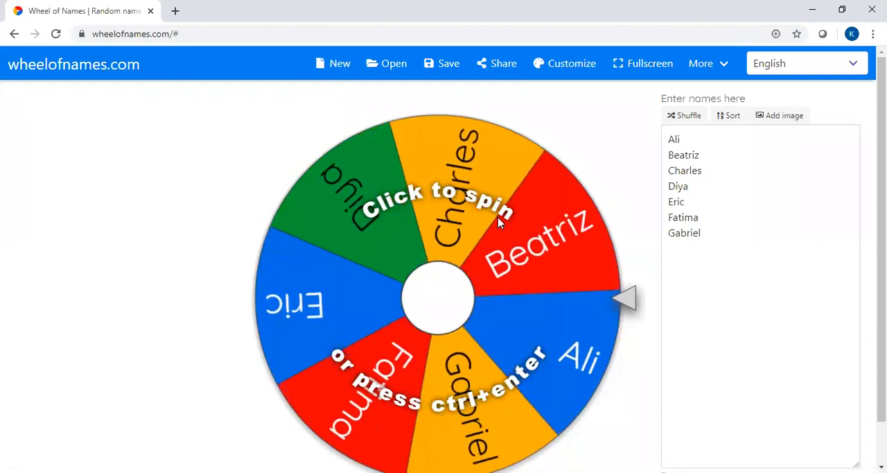
# Step: Delete all the sample names from the wheel's entry list
pyautogui.click(708, 237)
pyautogui.moveTo(708, 237); pyautogui.dragTo(658, 138)
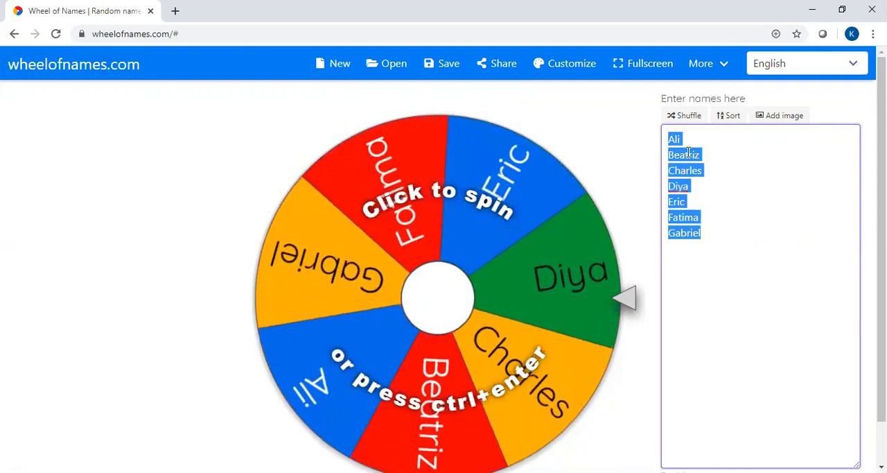
pyautogui.press('Delete')
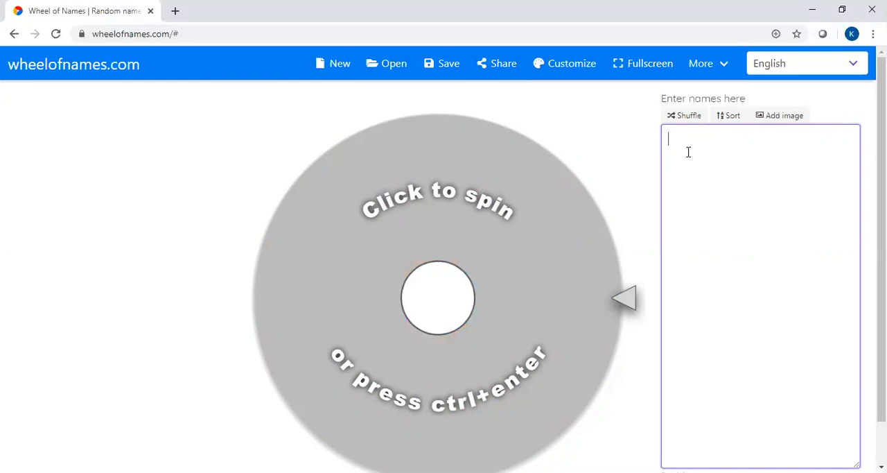
# Step: Enter 10 jumping jacks, Frog jumps and 10 wall pushups as separate lines in the wheel's entry list
pyautogui.write('10 jumping jacks')
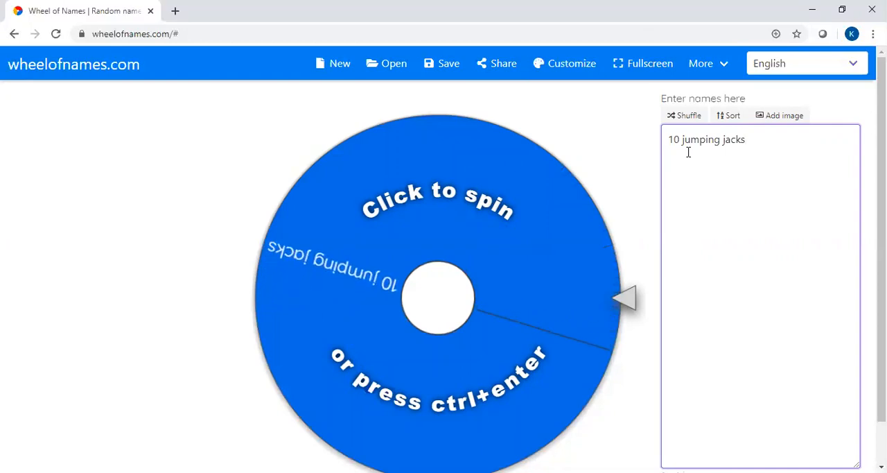
pyautogui.press('Return')
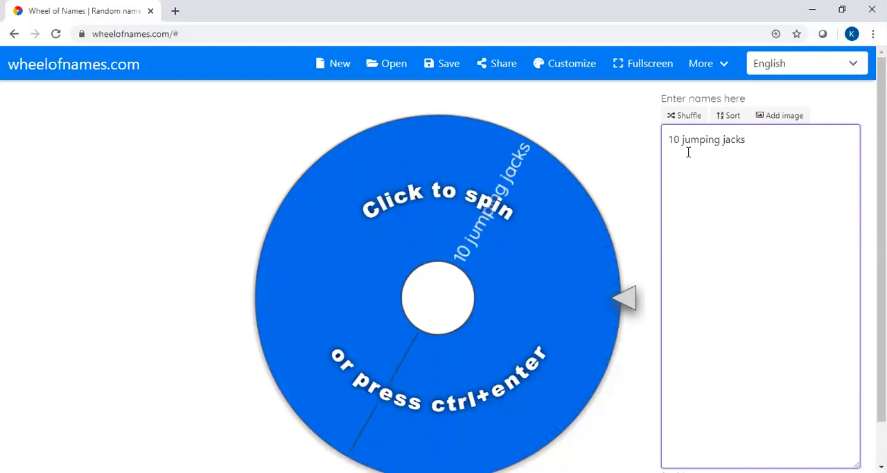
pyautogui.write('Frog jumps')
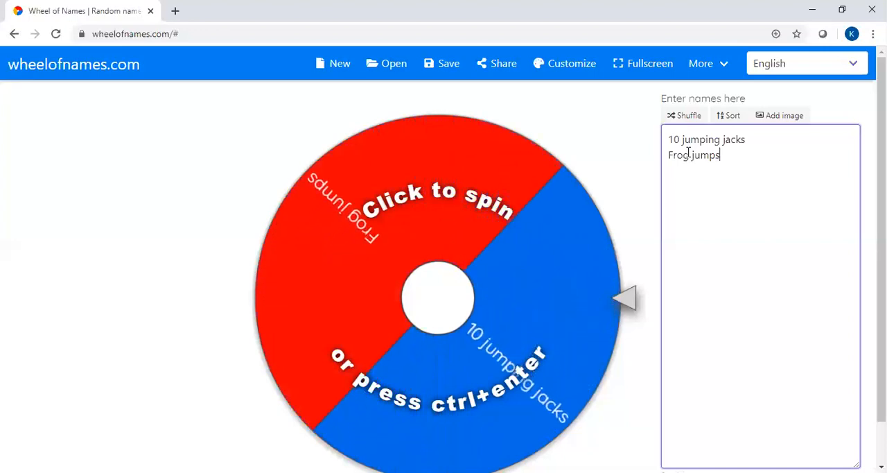
pyautogui.press('Return')
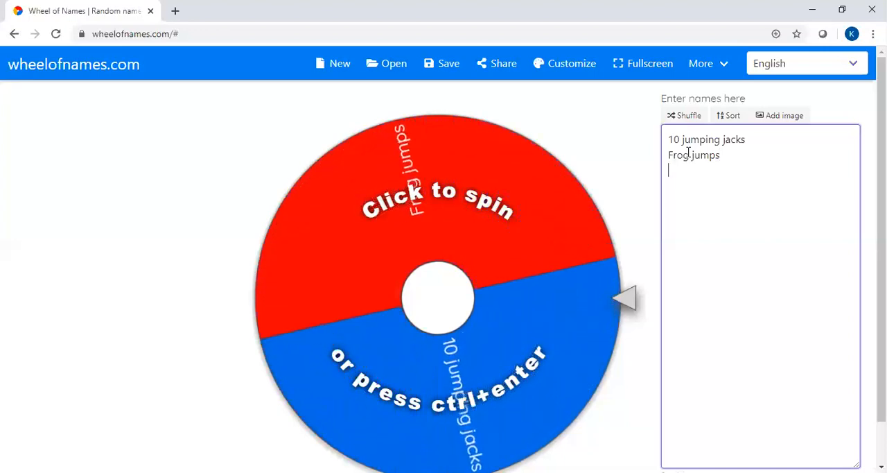
pyautogui.write('10 wall ')
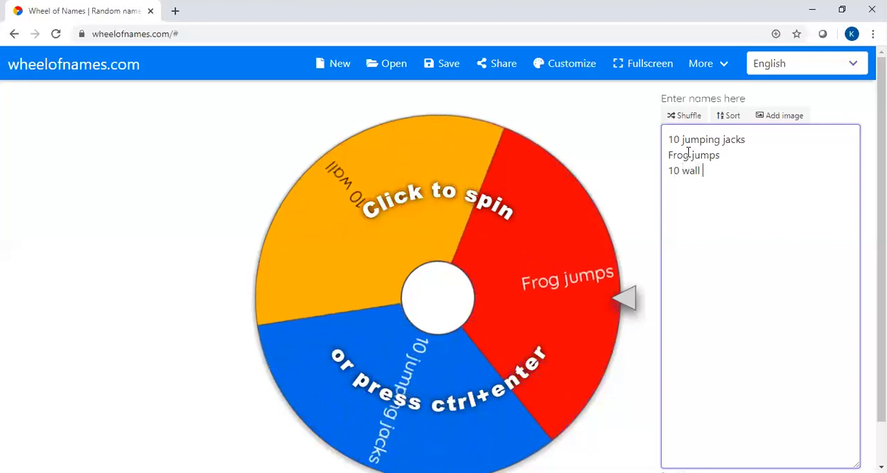
pyautogui.write('pushups')
pyautogui.press('Return')
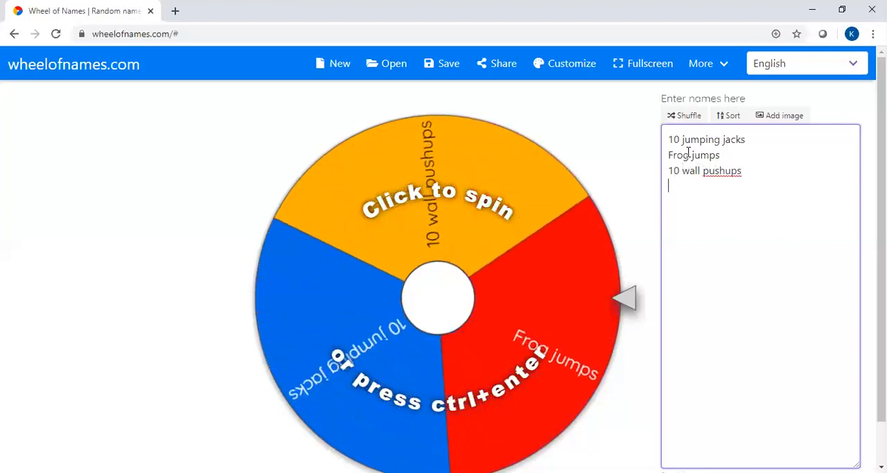
# Step: Add Hop on one foot and Crab walk as two further lines in the wheel's entry list
pyautogui.write('Hop on on')
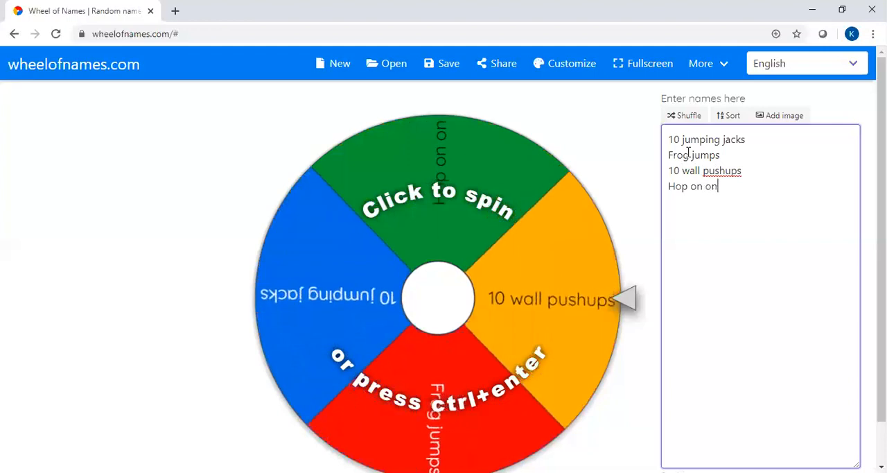
pyautogui.write('e foot')
pyautogui.press('Return')
pyautogui.write('C')
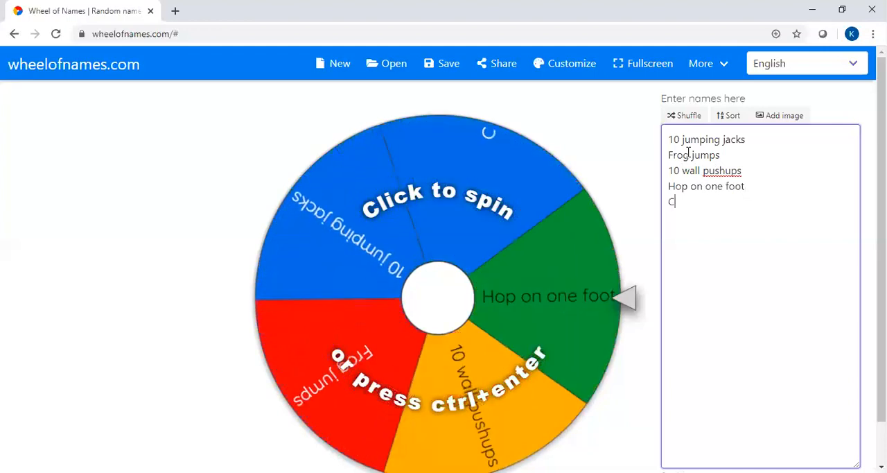
pyautogui.write('rab walk')
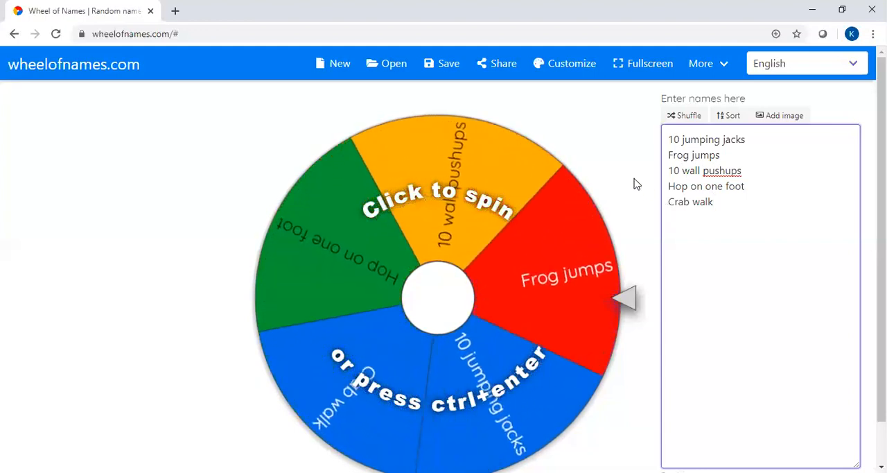
# Step: Customize the wheel so that Cheerful music plays during the spin
pyautogui.click(564, 69)
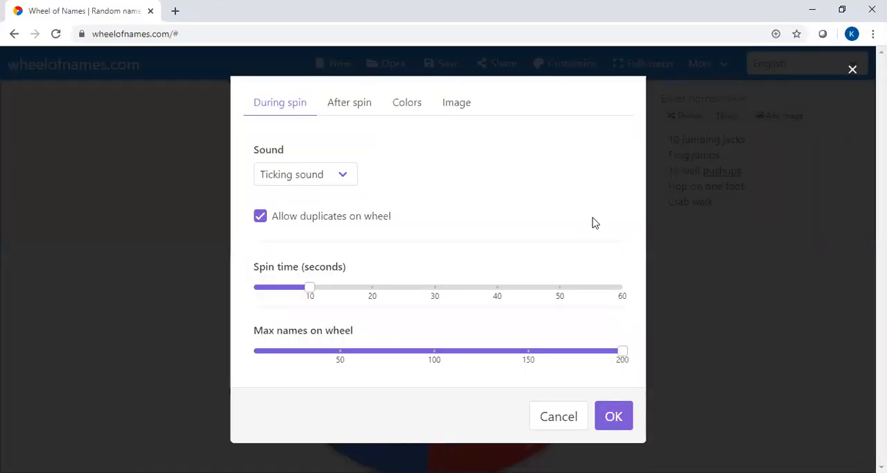
pyautogui.click(308, 178)
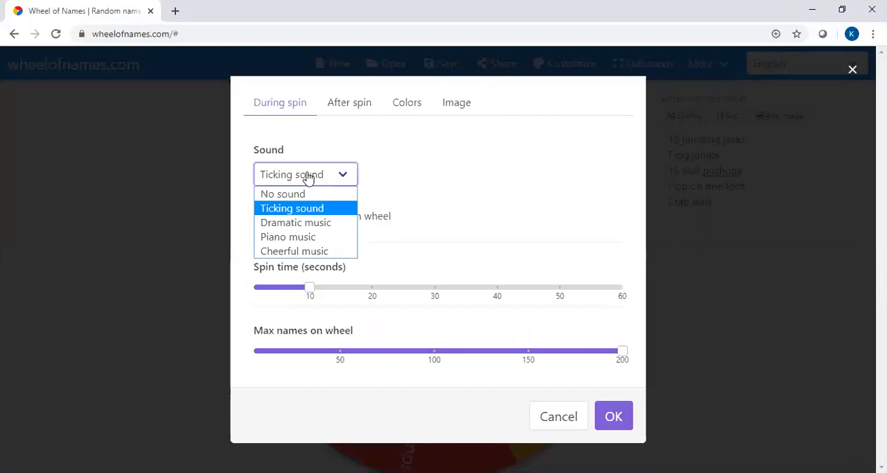
pyautogui.click(294, 255)
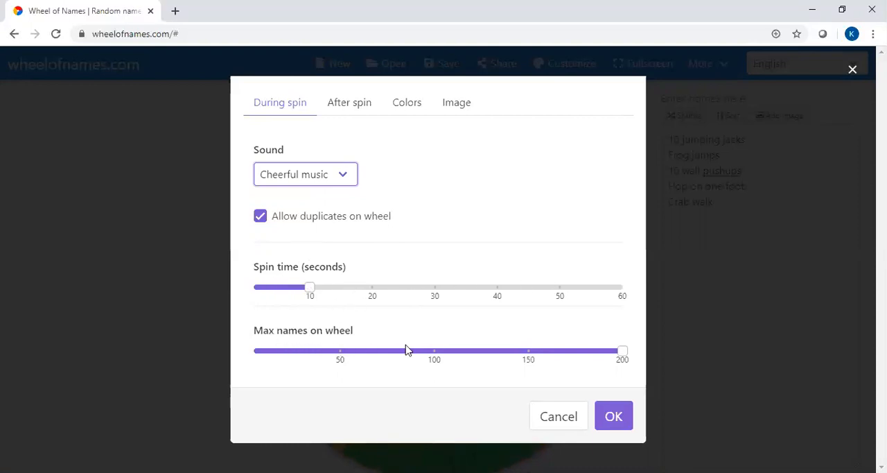
# Step: Set the after-spin sound to Fanfare and the popup message to "Let's do this exercise!", with confetti enabled
pyautogui.click(351, 104)
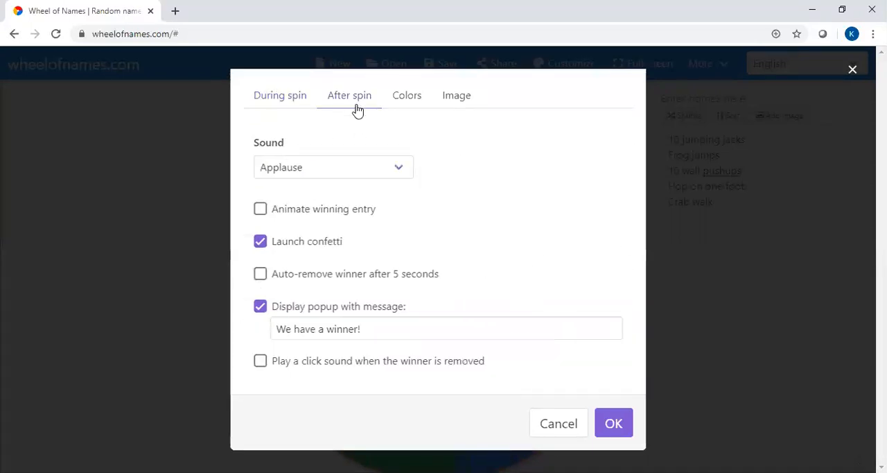
pyautogui.click(356, 167)
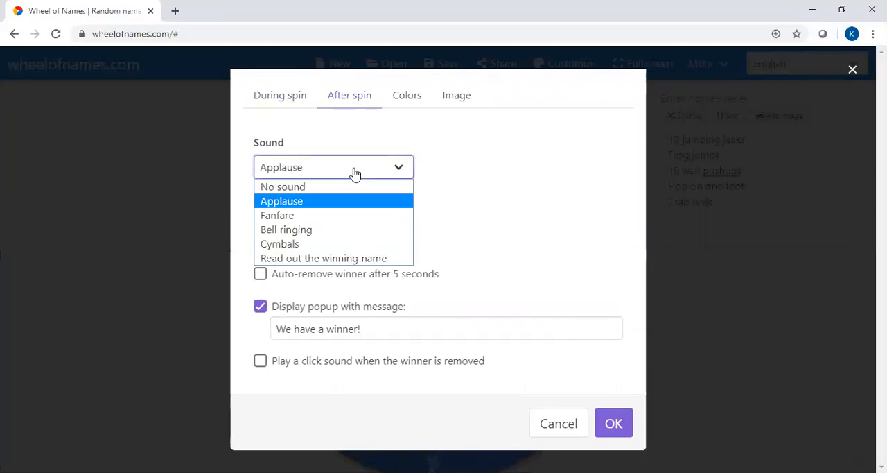
pyautogui.click(296, 216)
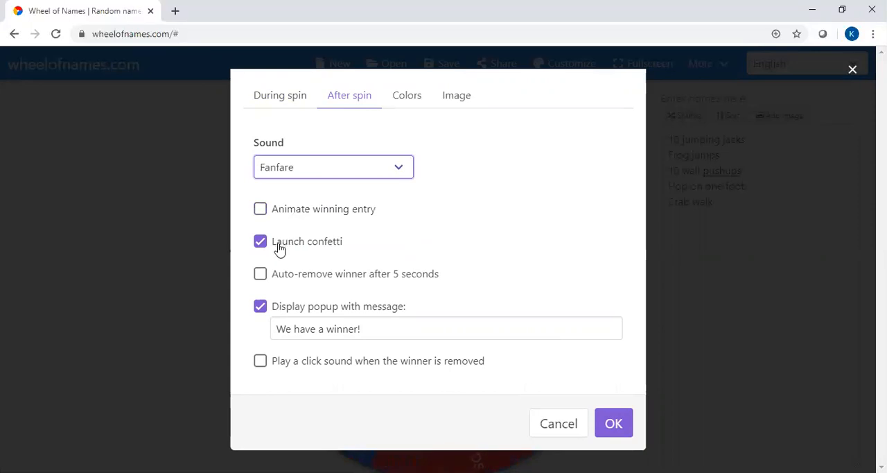
pyautogui.click(277, 245)
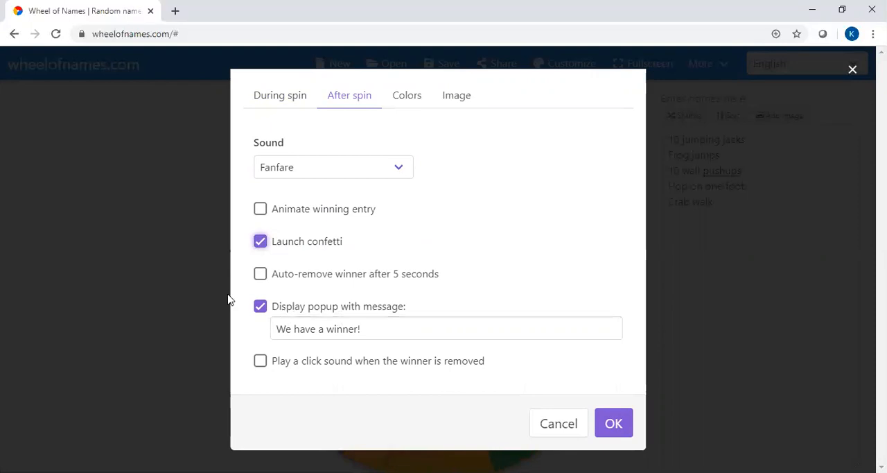
pyautogui.click(372, 330)
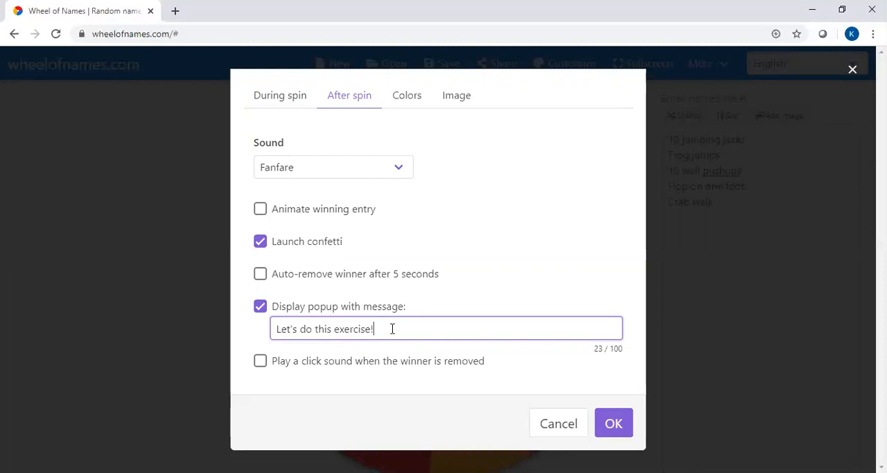
# Step: Apply the Beach sunset color theme from the Nature category to the wheel
pyautogui.click(405, 98)
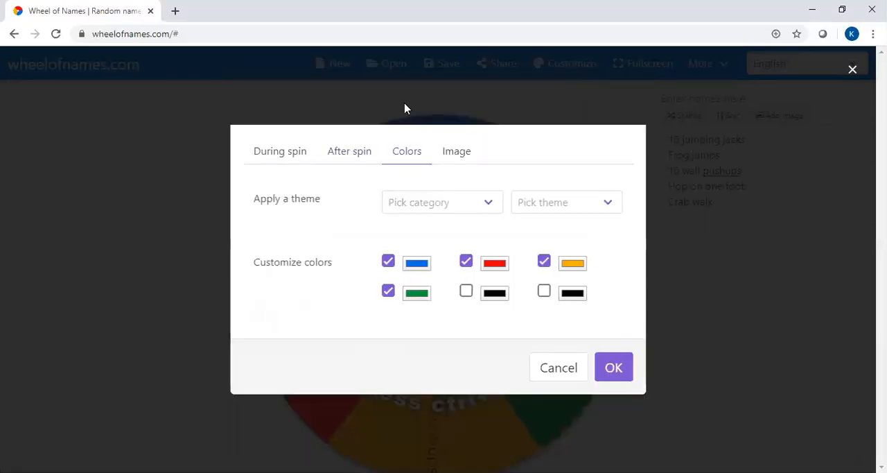
pyautogui.click(406, 202)
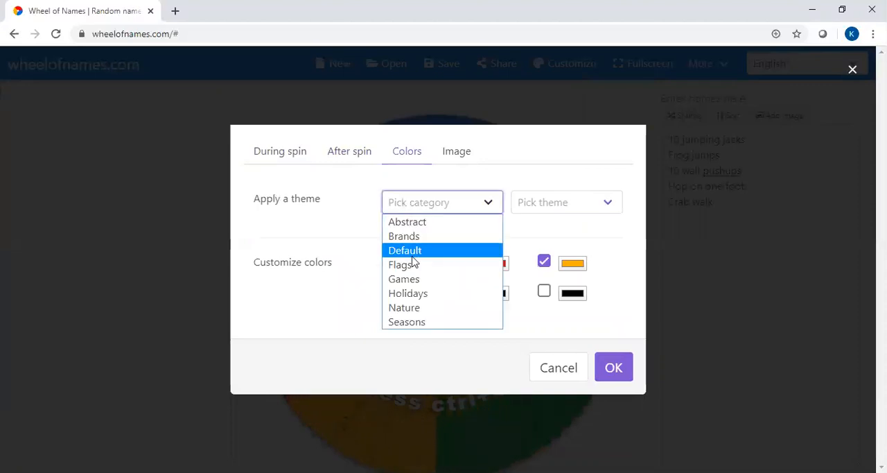
pyautogui.click(405, 307)
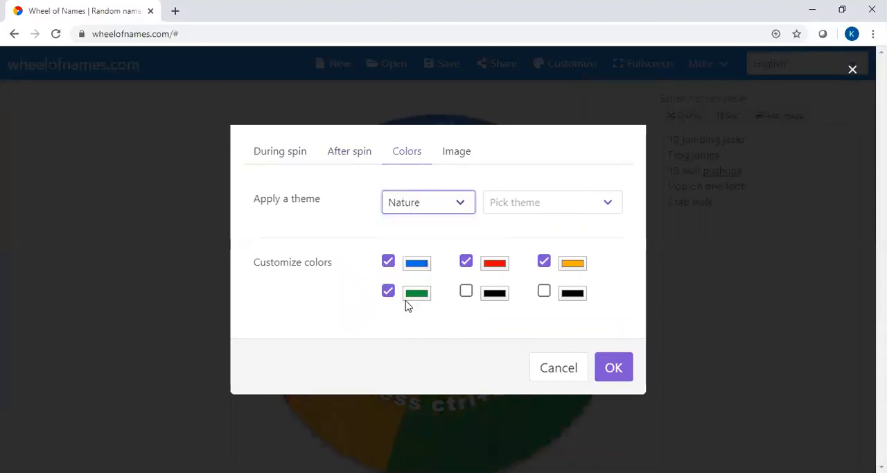
pyautogui.click(516, 203)
pyautogui.click(520, 238)
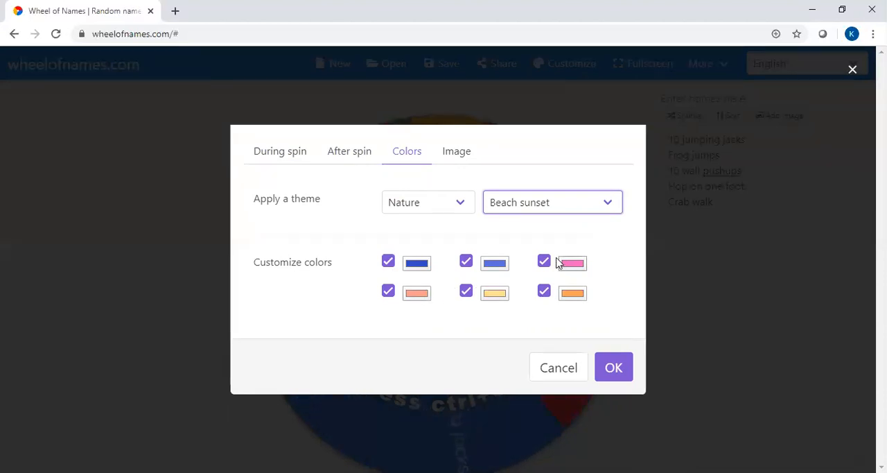
# Step: Use the Heart picture from the gallery as the wheel's center image and apply the customization settings
pyautogui.click(445, 153)
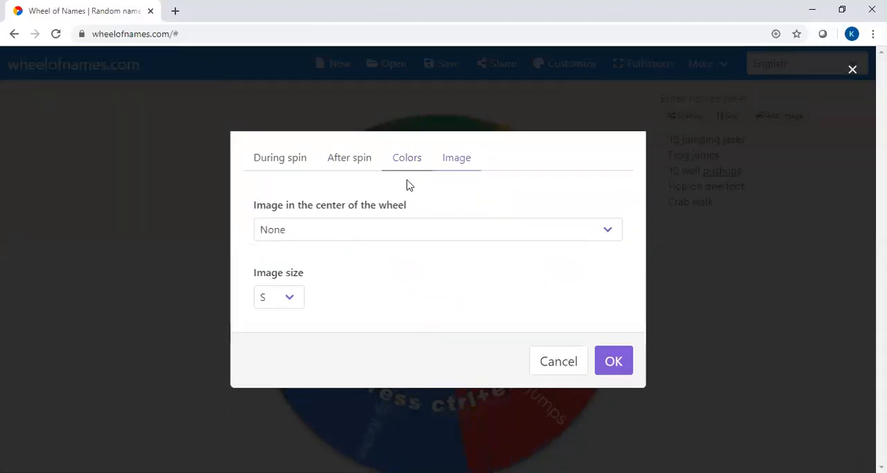
pyautogui.click(387, 234)
pyautogui.click(286, 264)
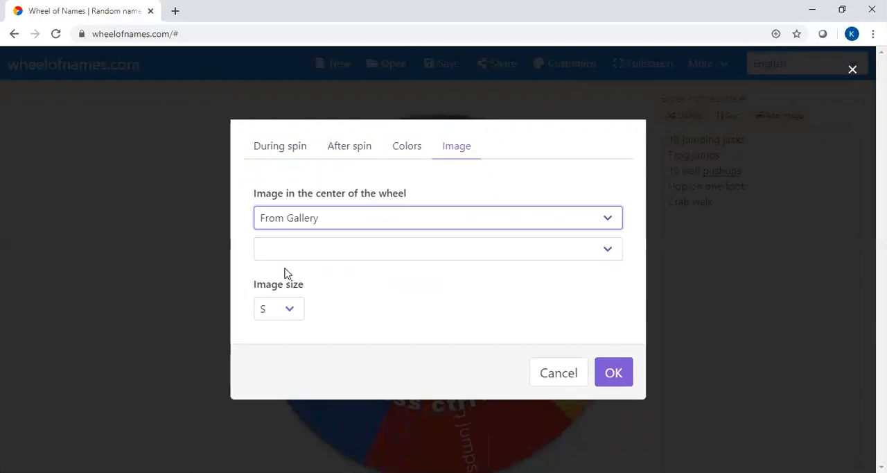
pyautogui.click(316, 257)
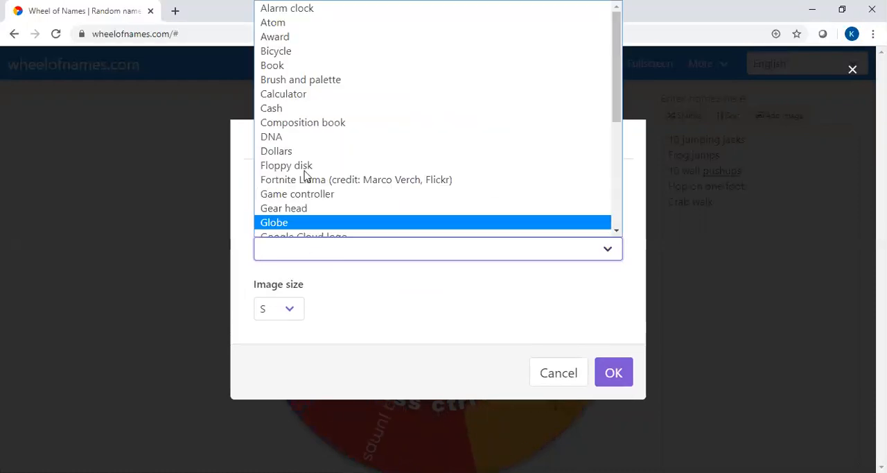
pyautogui.scroll(-3, 298, 76)
pyautogui.click(296, 88)
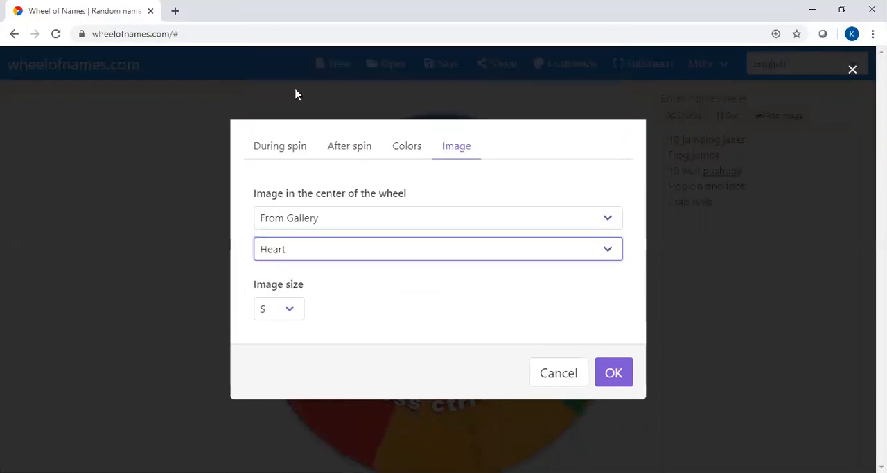
pyautogui.click(615, 372)
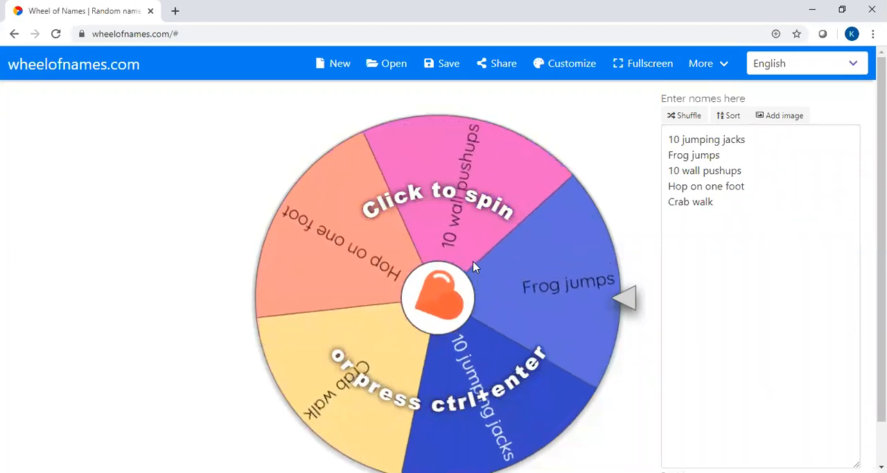
# Step: Spin the wheel to pick an exercise and dismiss the result popup without removing the chosen entry
pyautogui.click(474, 266)
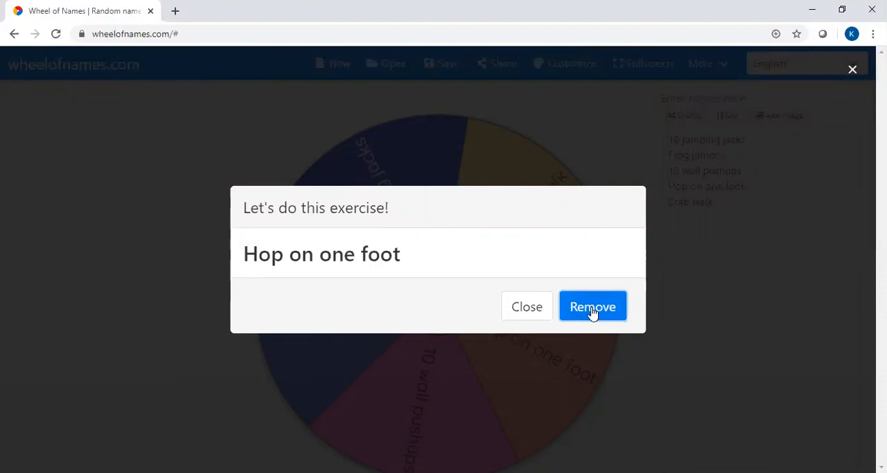
pyautogui.click(537, 312)
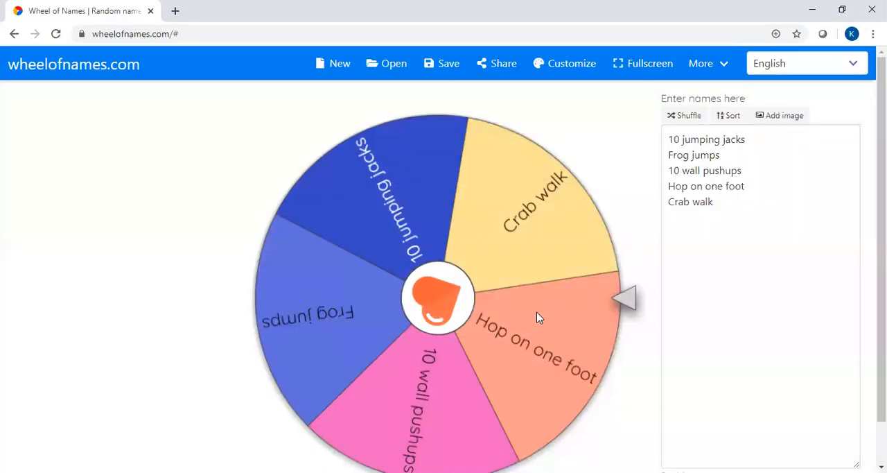